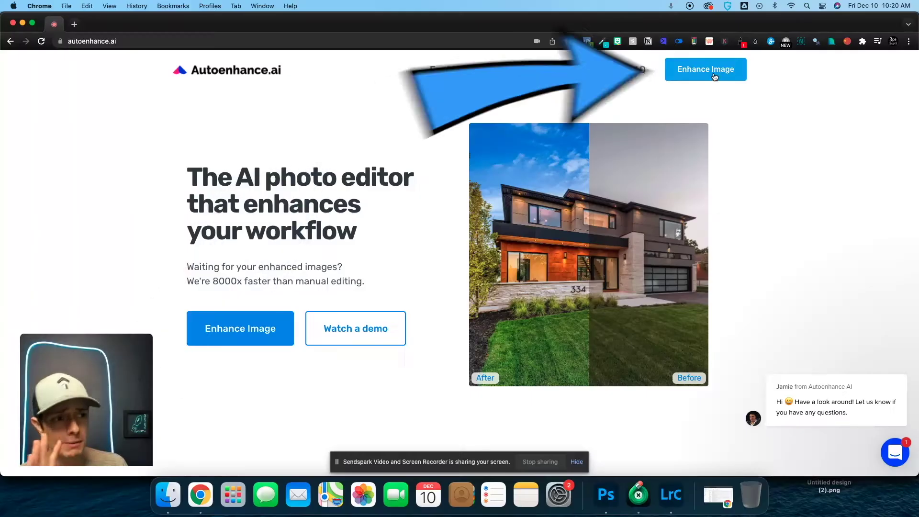
Choose the USA Summer sky with HDR left off, then upload test-1.jpg for enhancement
left_click(705, 68)
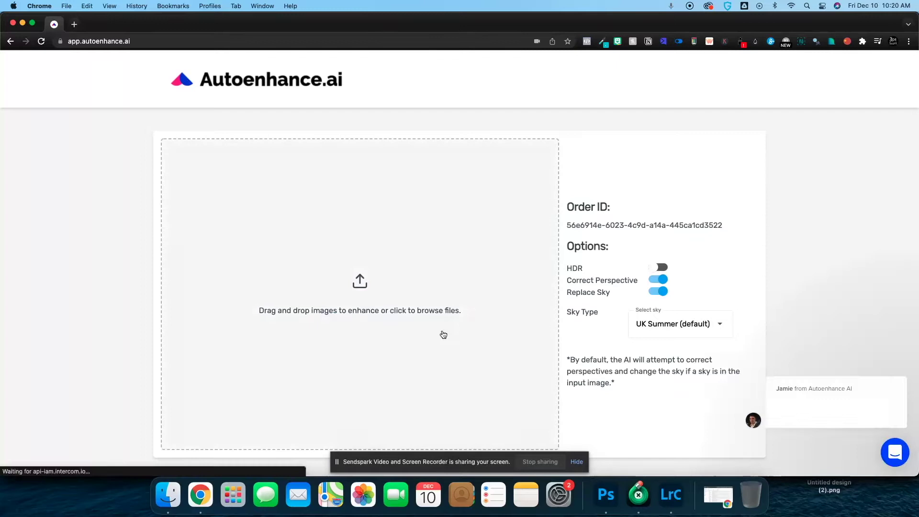
left_click(659, 267)
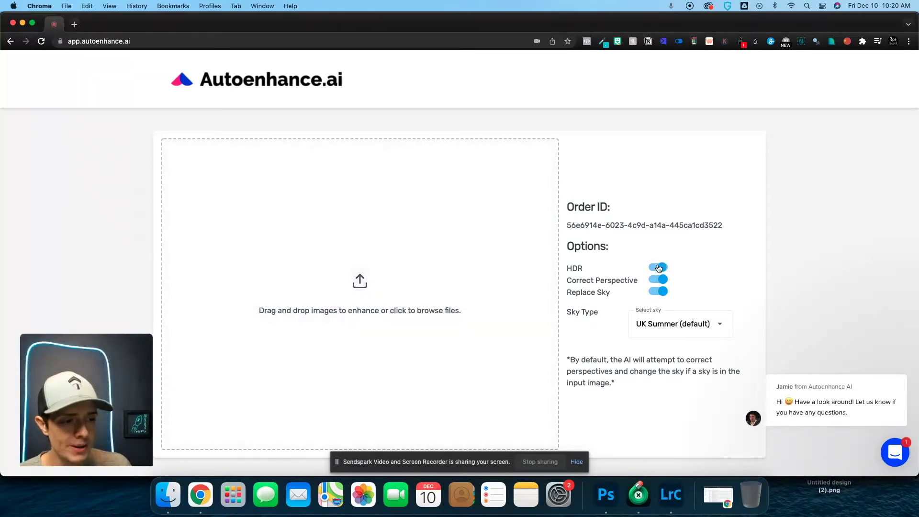
left_click(659, 267)
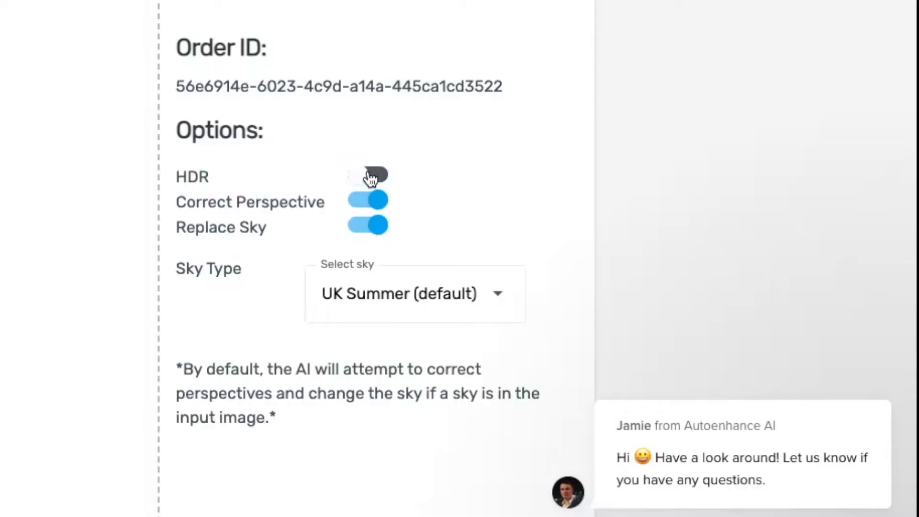
left_click(394, 295)
left_click(369, 467)
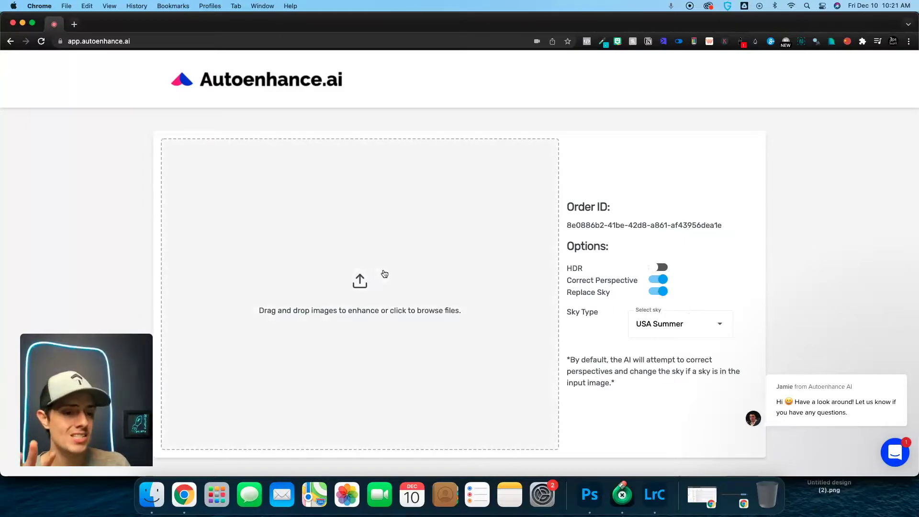
left_click(384, 274)
double_click(411, 120)
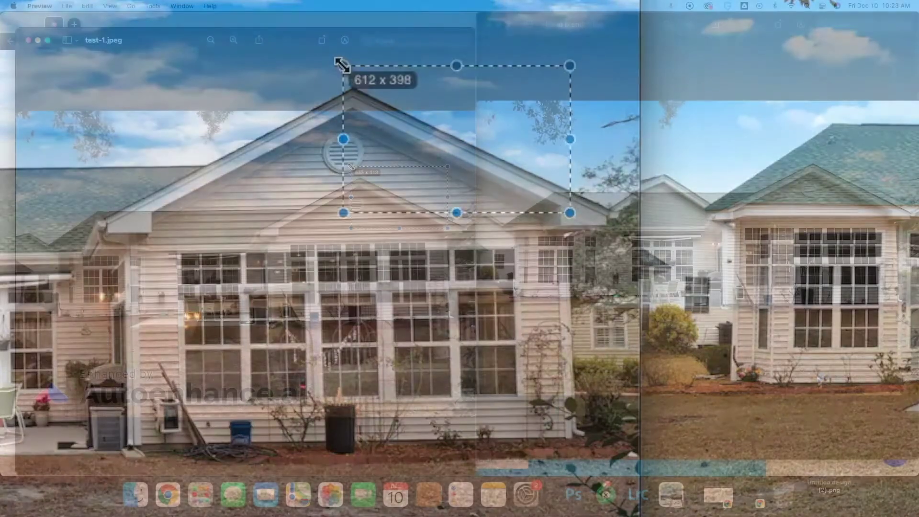
Resize the rectangular selection on the dining room photo in Preview
left_click_drag(351, 167, 237, 177)
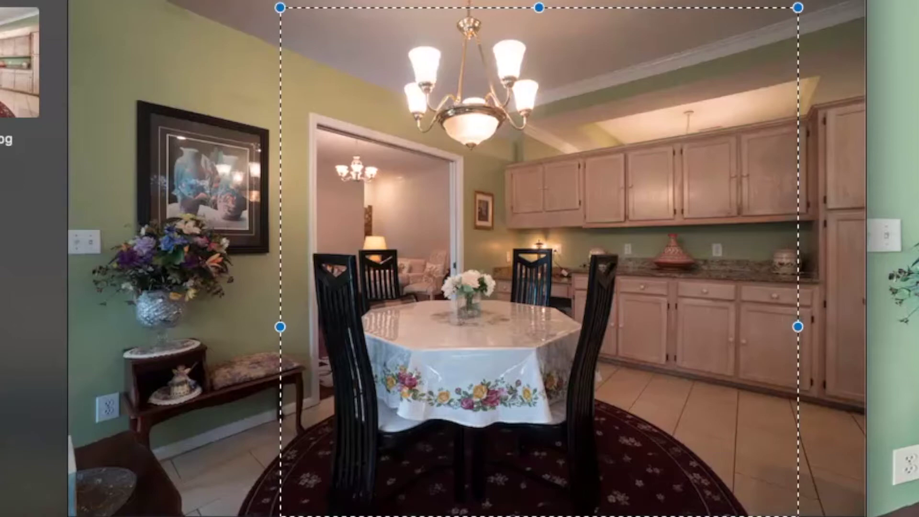
left_click(19, 63)
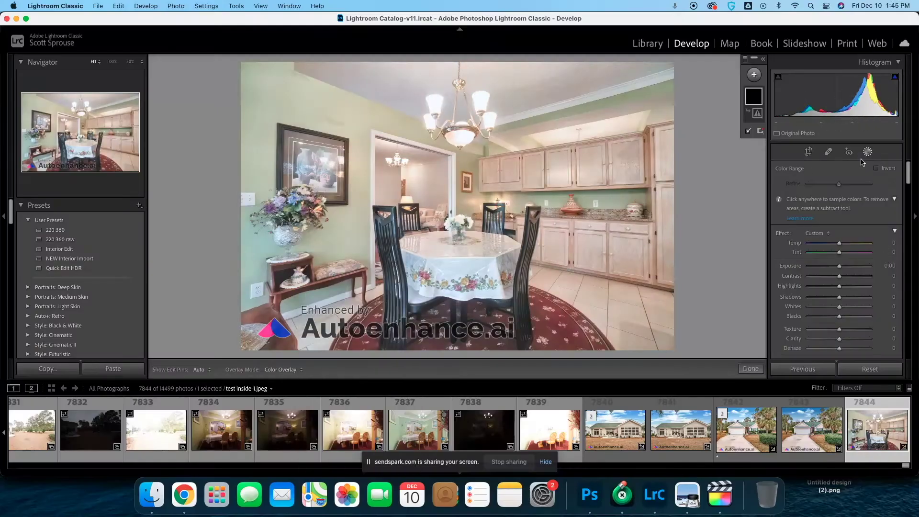
Finish the Brush mask adjustment with Temp -13 and Tint -15
left_click(750, 368)
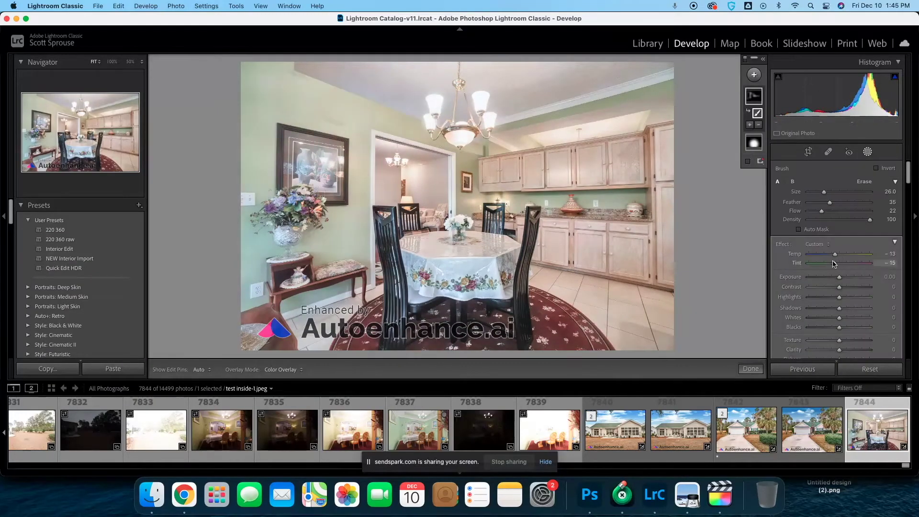
scroll(836, 273, "down", 8)
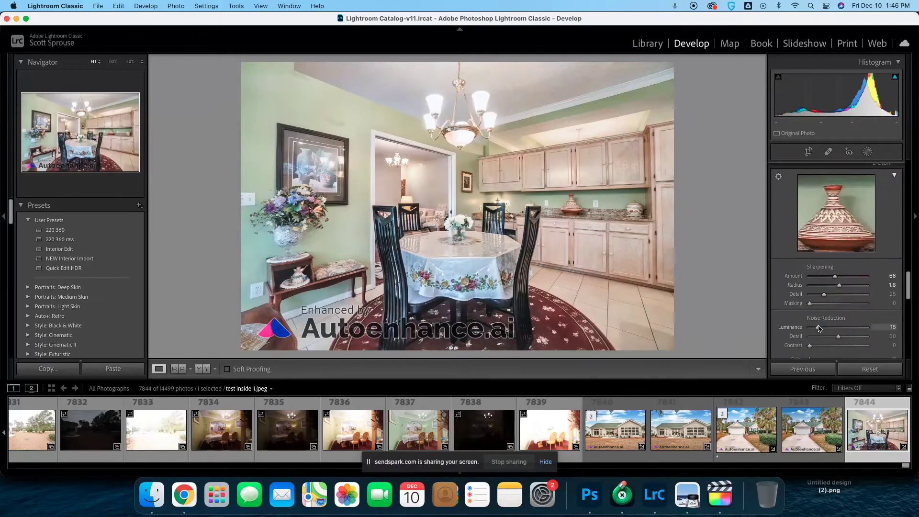